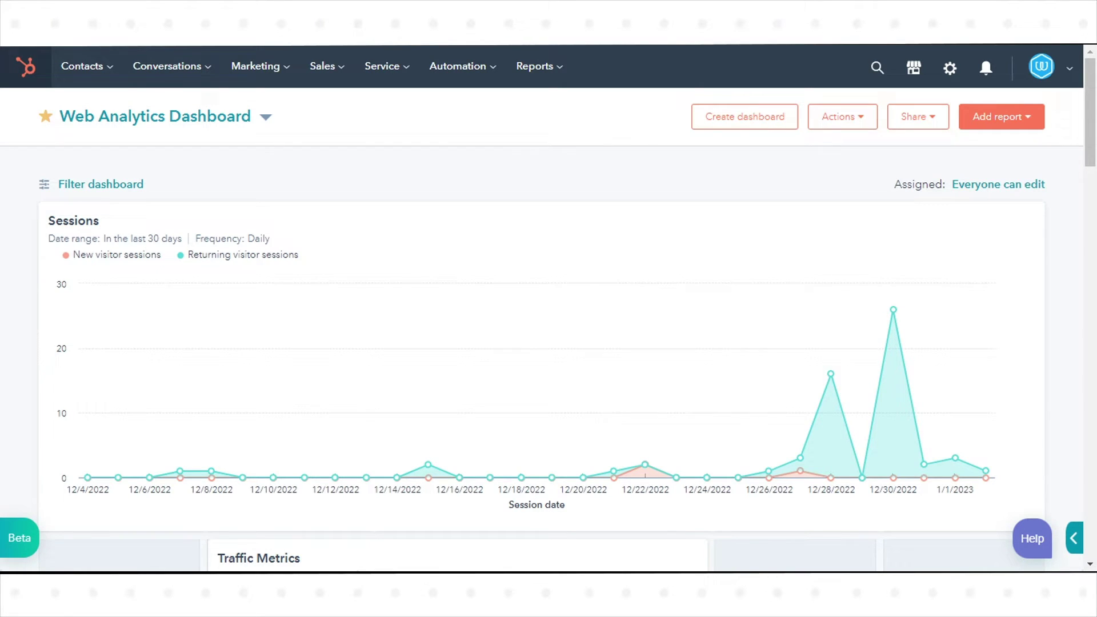
# - Go to Marketing > Files and Templates > Files to list the account's folders
pyautogui.click(272, 72)
pyautogui.moveTo(265, 341)
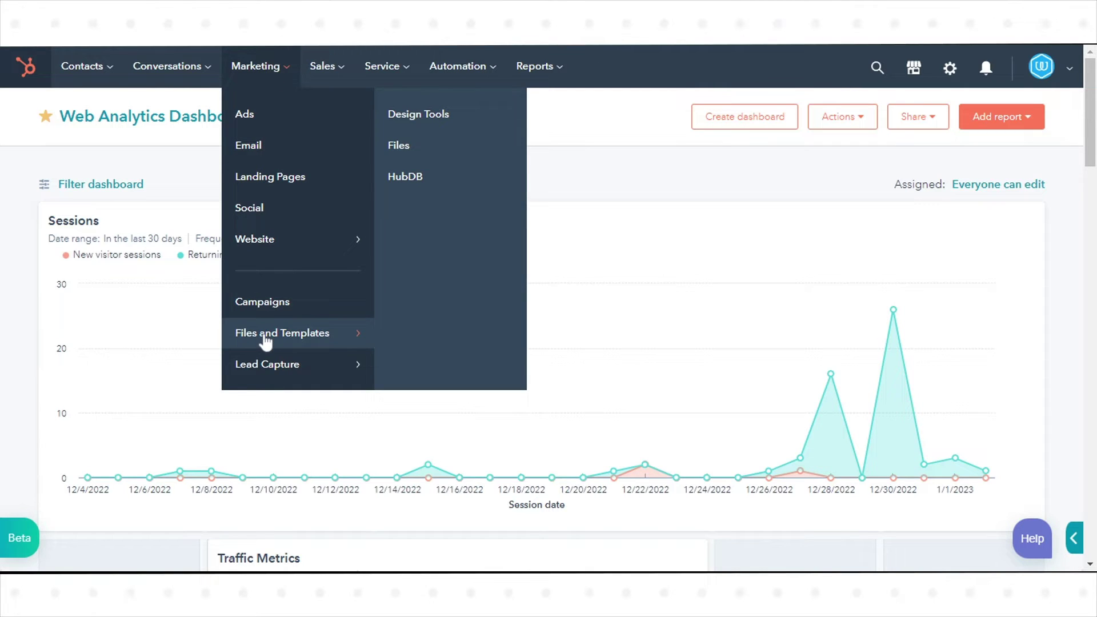
pyautogui.click(394, 150)
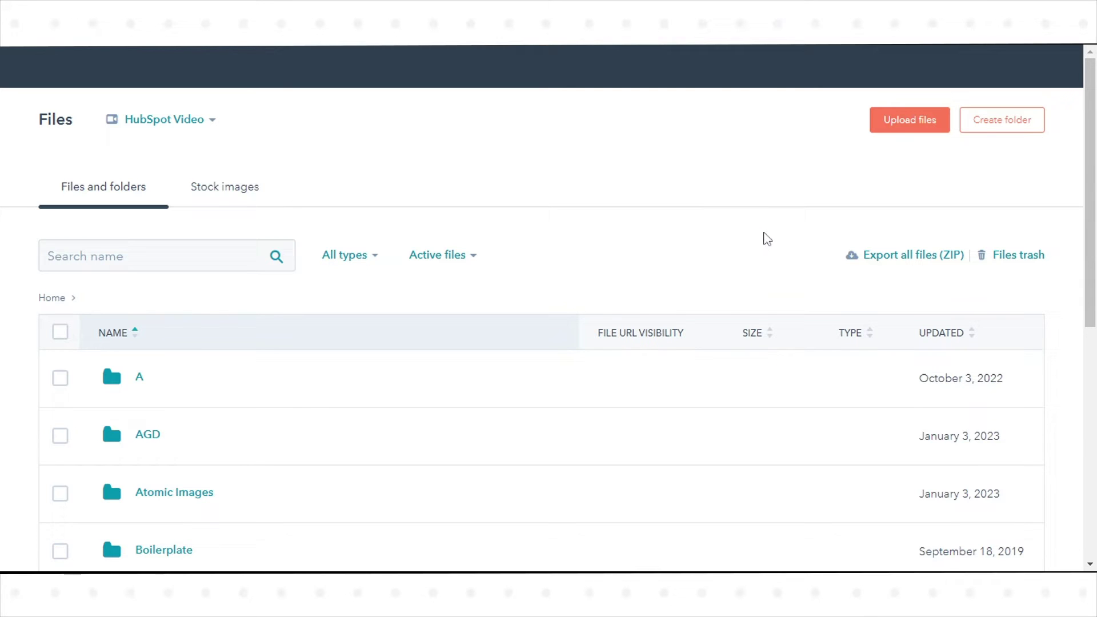
# - Create a folder named 'E-Commerce files 3' and save it
pyautogui.click(1021, 124)
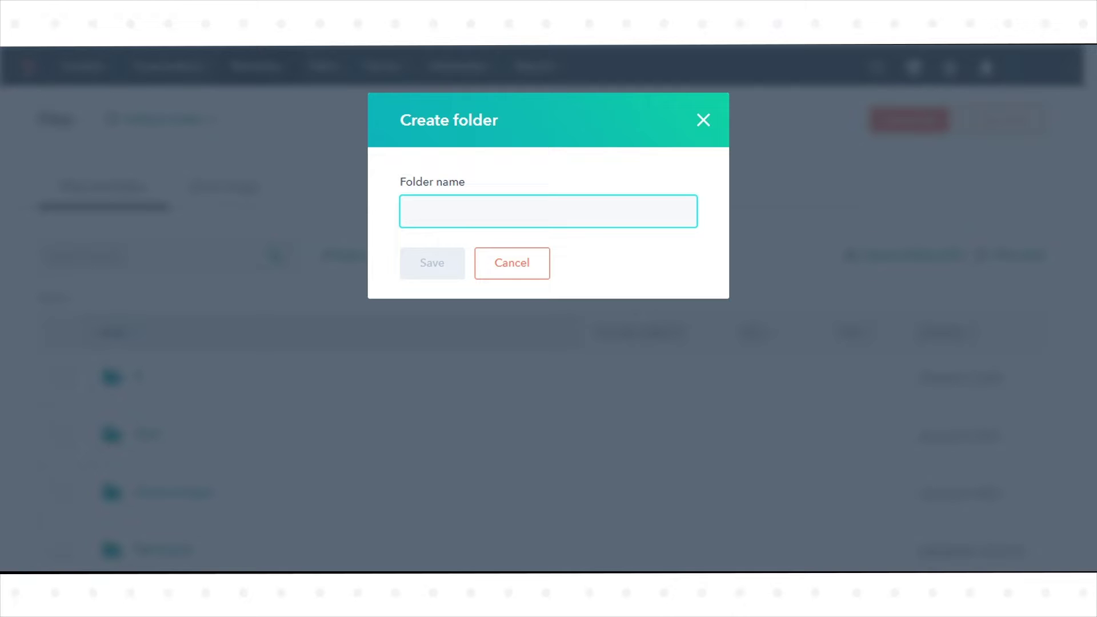
pyautogui.write('E-Commerce')
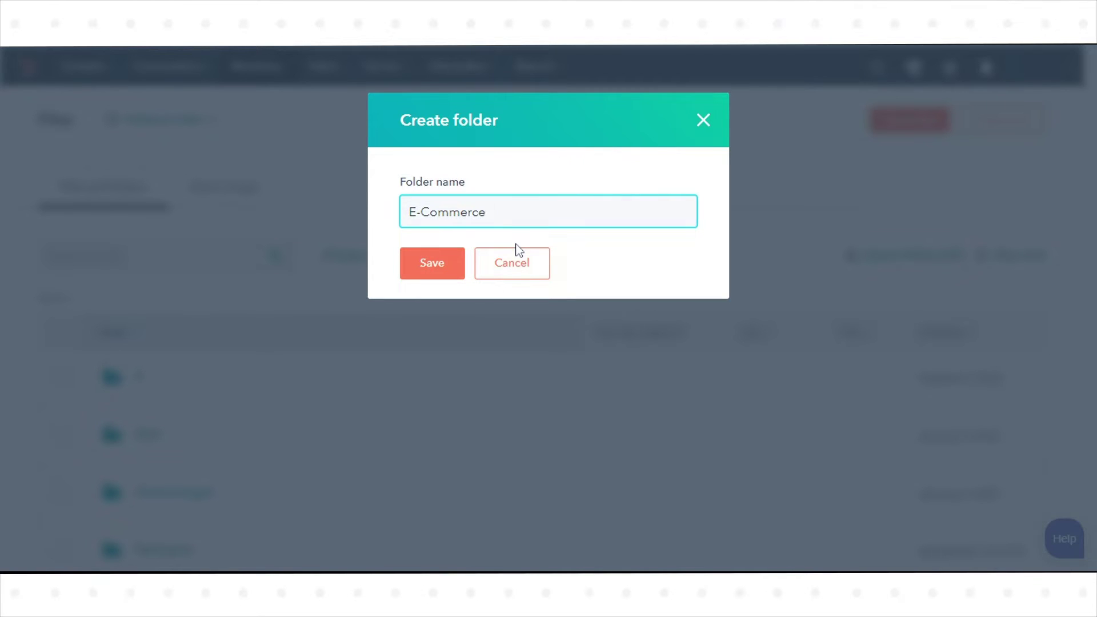
pyautogui.write(' files 3')
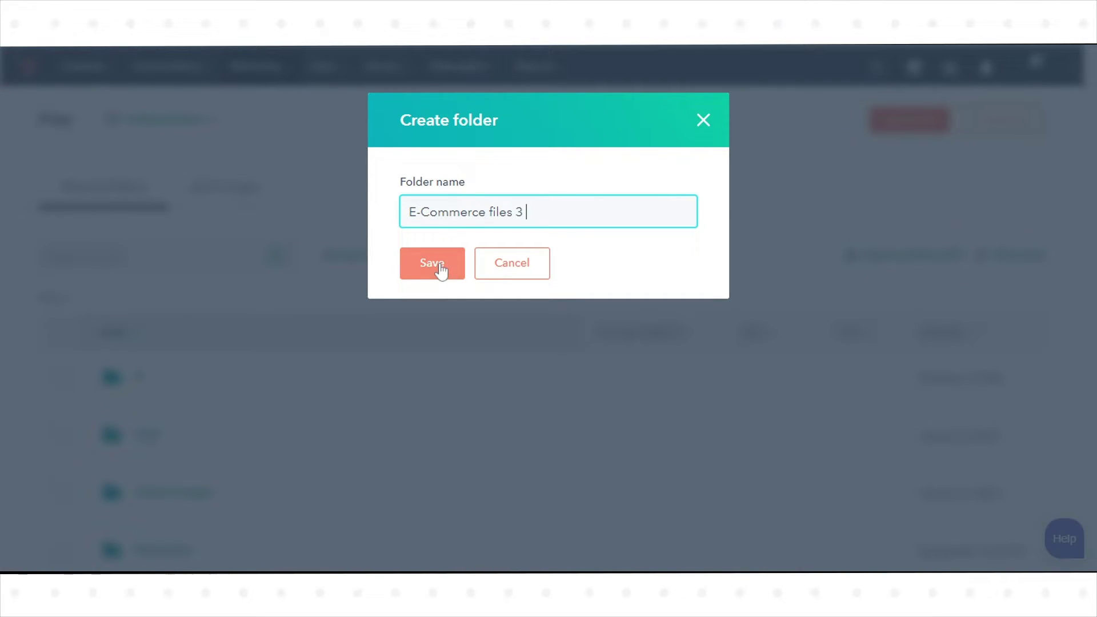
pyautogui.click(442, 268)
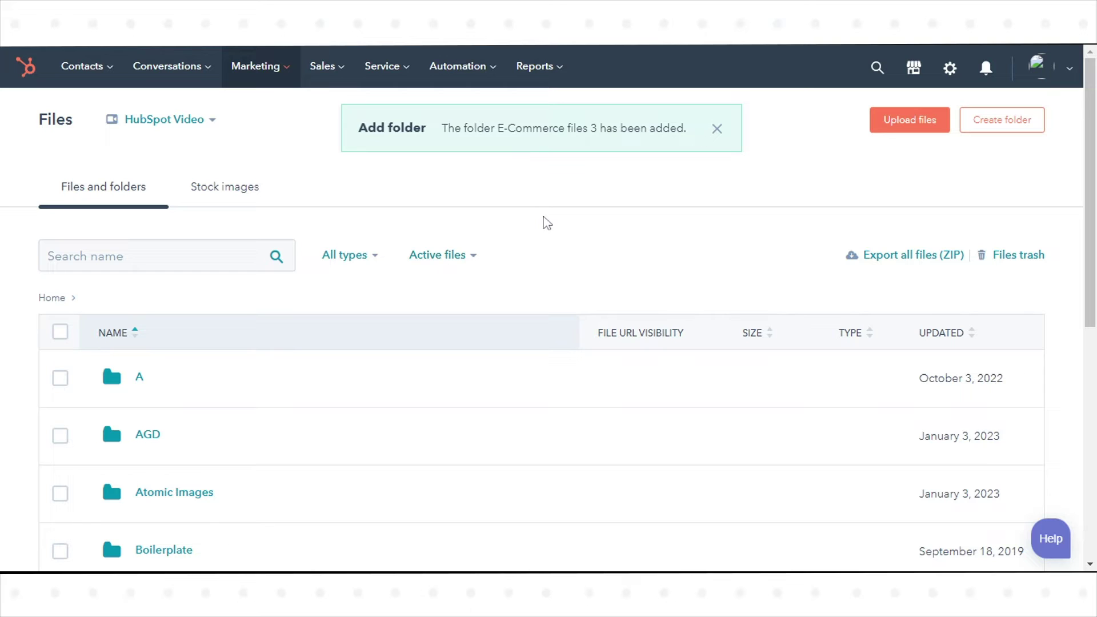
# - Filter the file list by type to show only Images
pyautogui.click(228, 256)
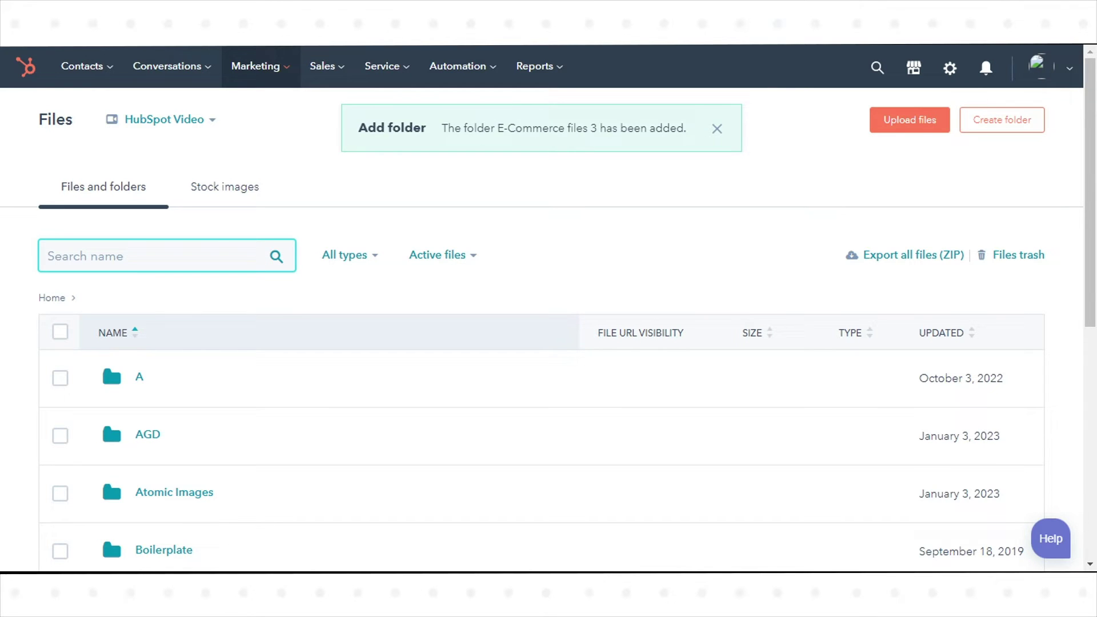
pyautogui.click(342, 260)
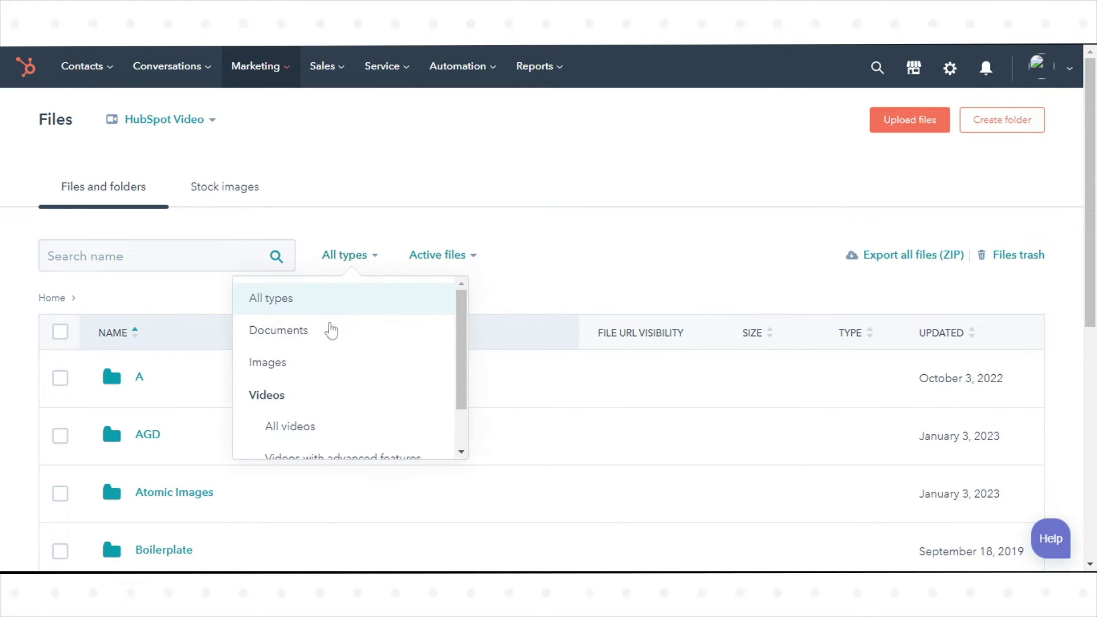
pyautogui.click(308, 363)
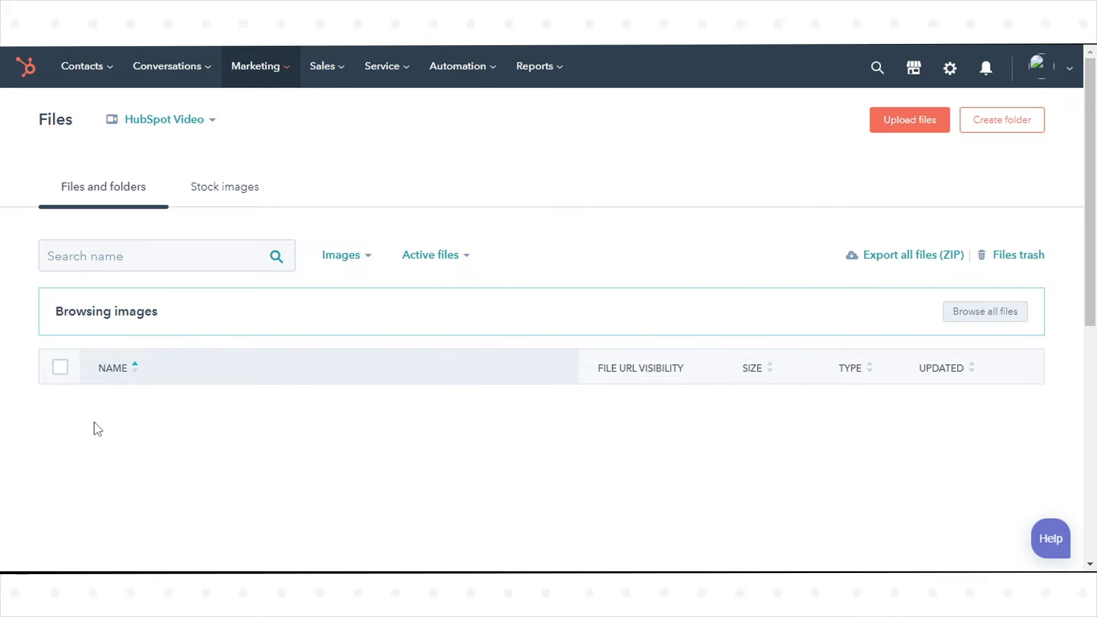
# - Move the 01 image from the AGD folder into Atomic Images
pyautogui.click(60, 480)
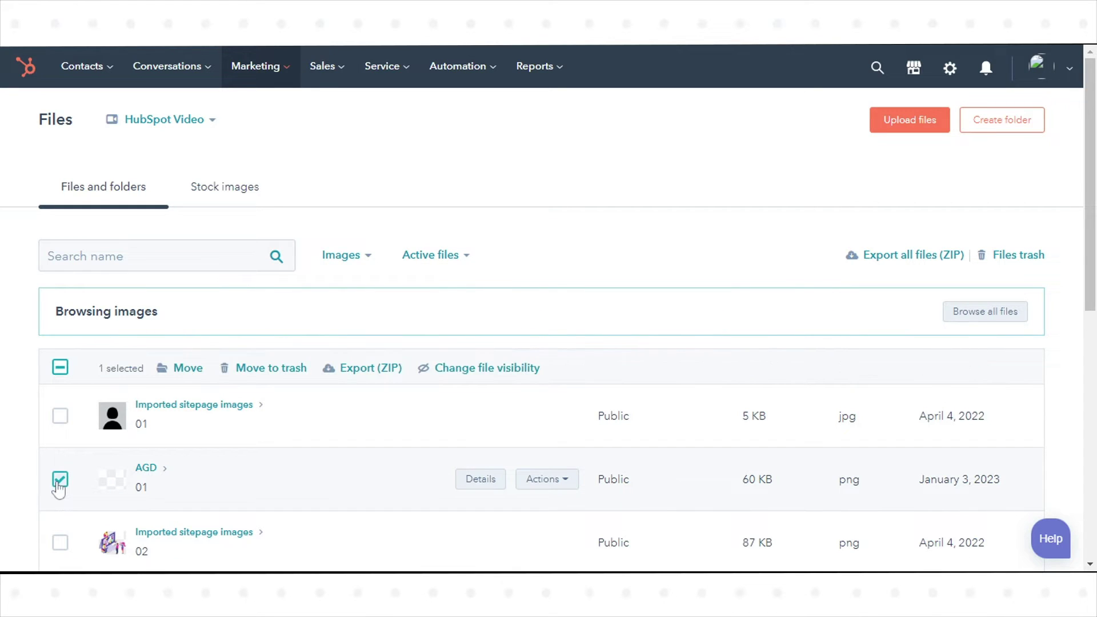
pyautogui.click(540, 486)
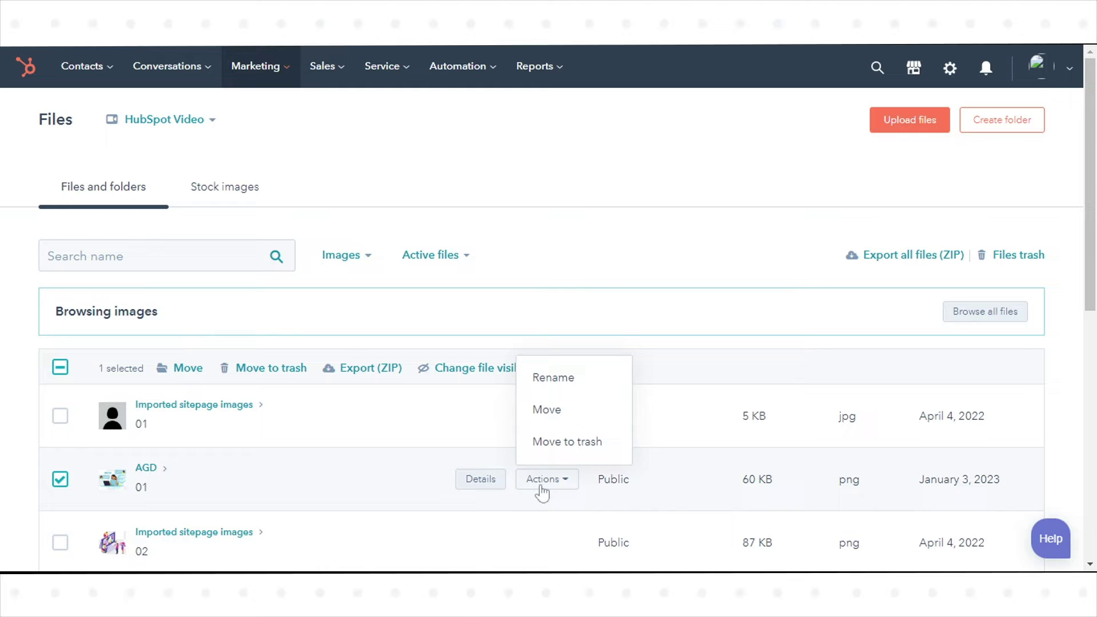
pyautogui.click(562, 415)
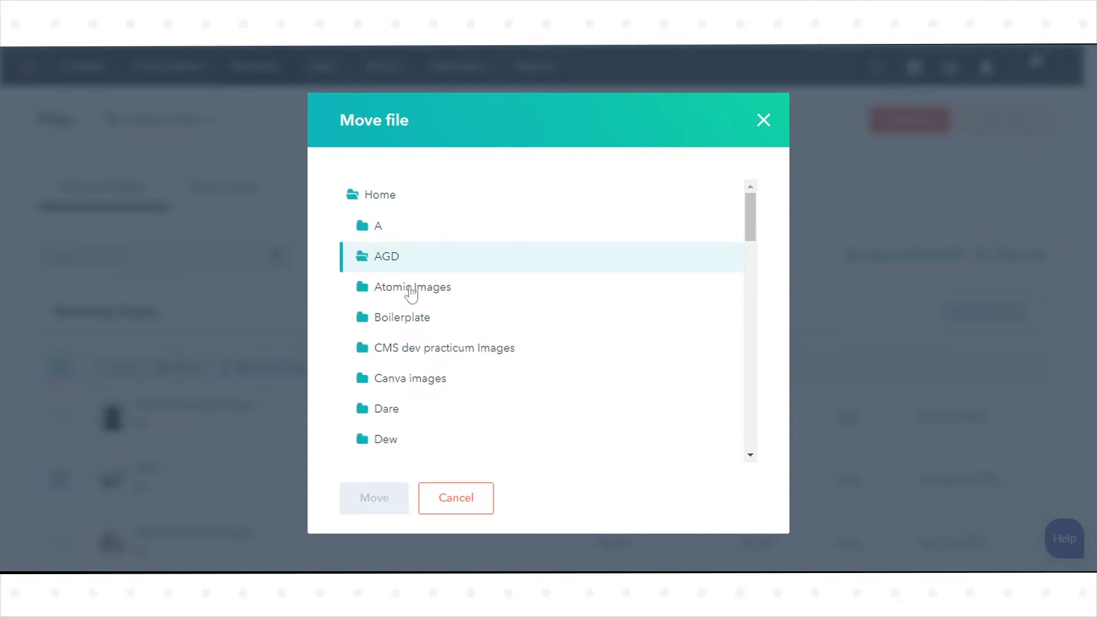
pyautogui.click(413, 291)
pyautogui.click(372, 497)
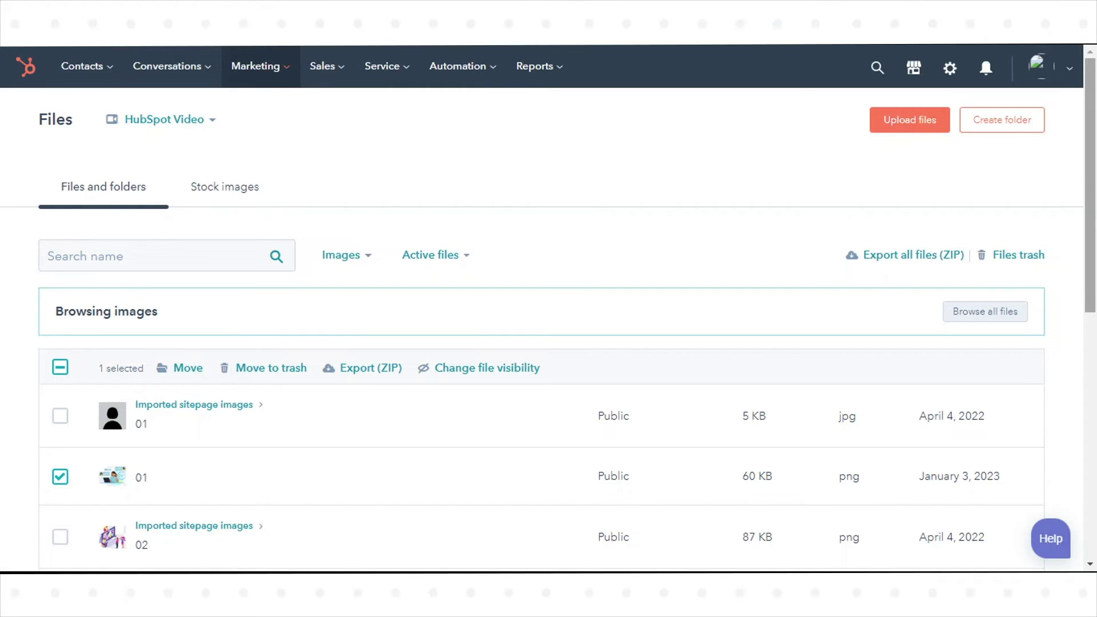
pyautogui.scroll(-3, 436, 328)
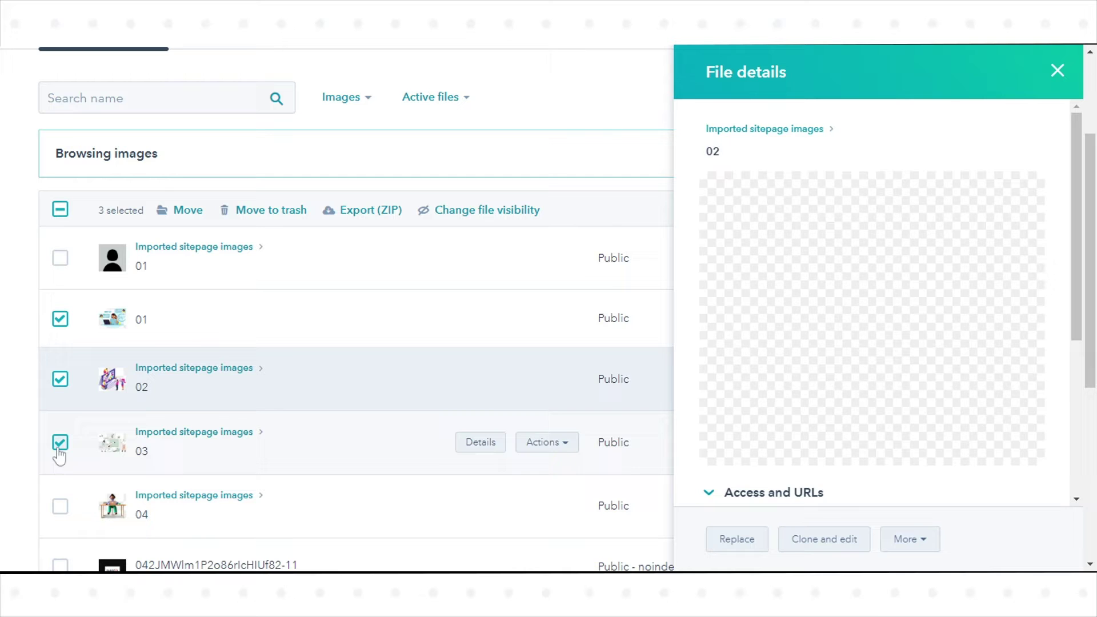
pyautogui.click(182, 215)
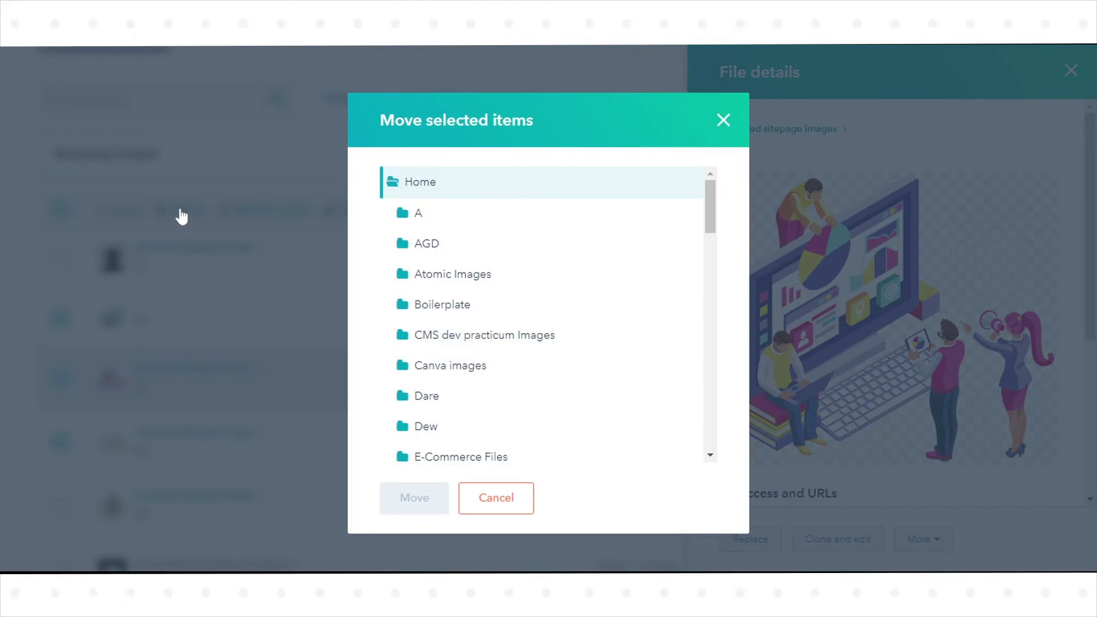
pyautogui.click(723, 120)
pyautogui.click(1059, 71)
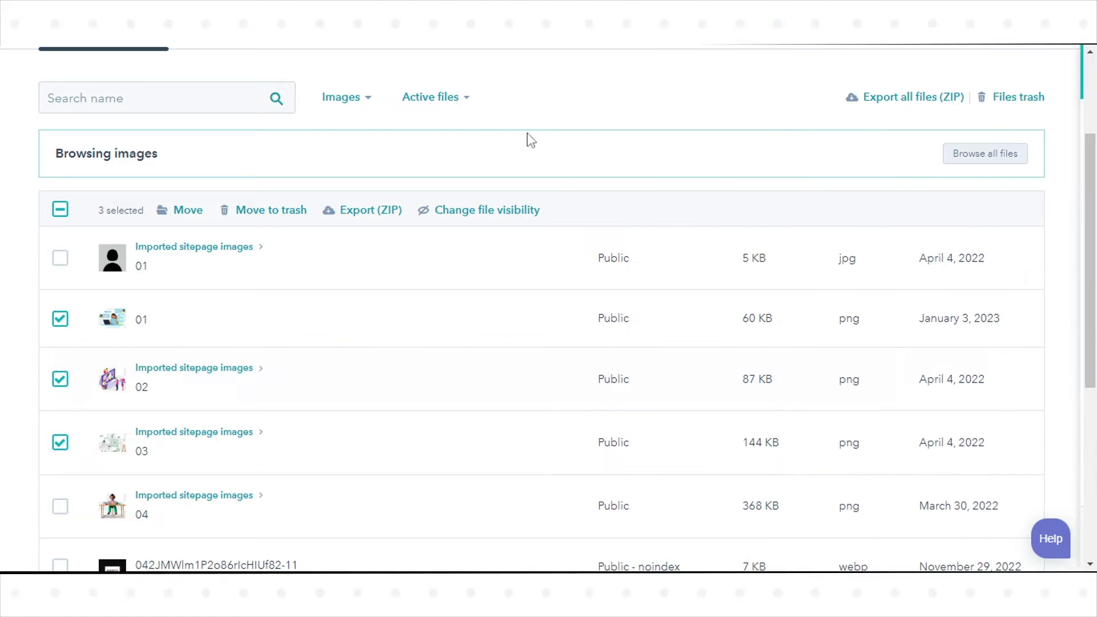
pyautogui.click(437, 109)
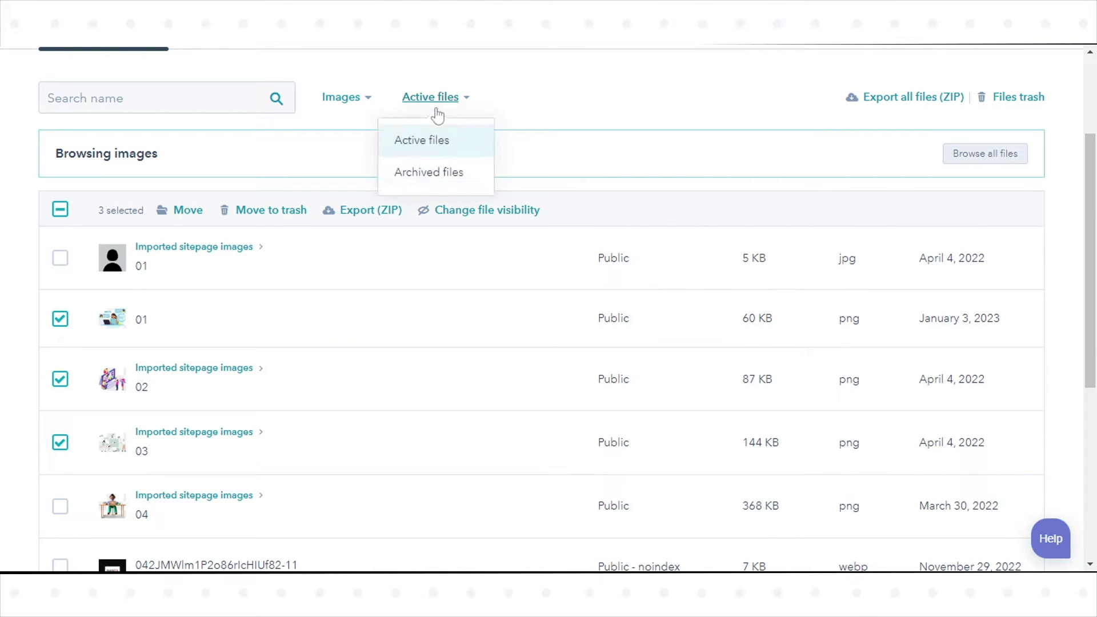
pyautogui.click(429, 171)
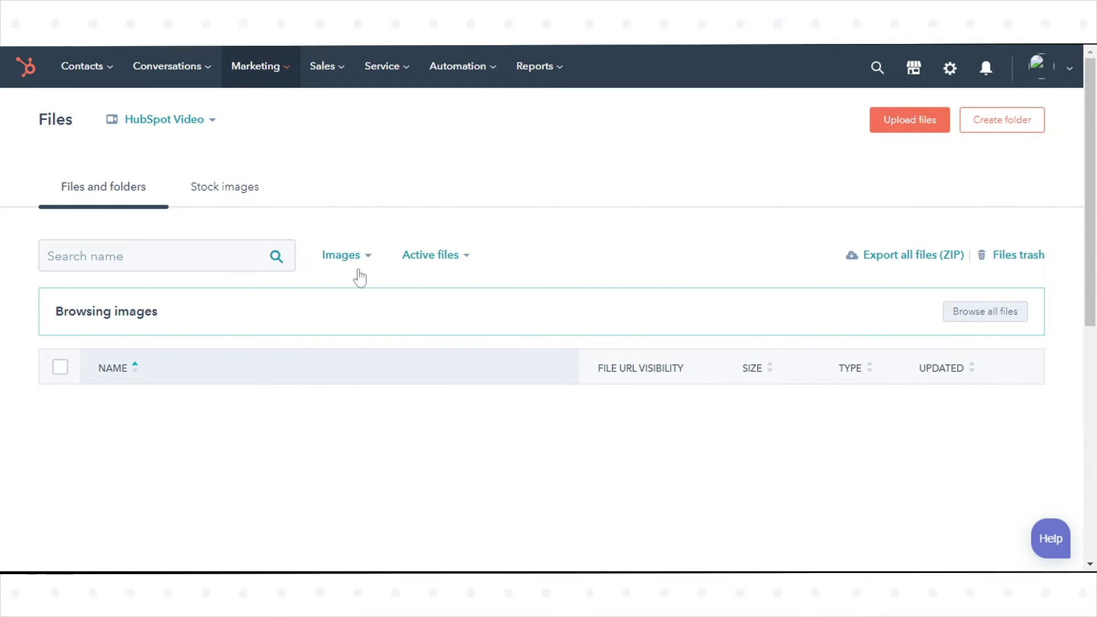
pyautogui.click(239, 264)
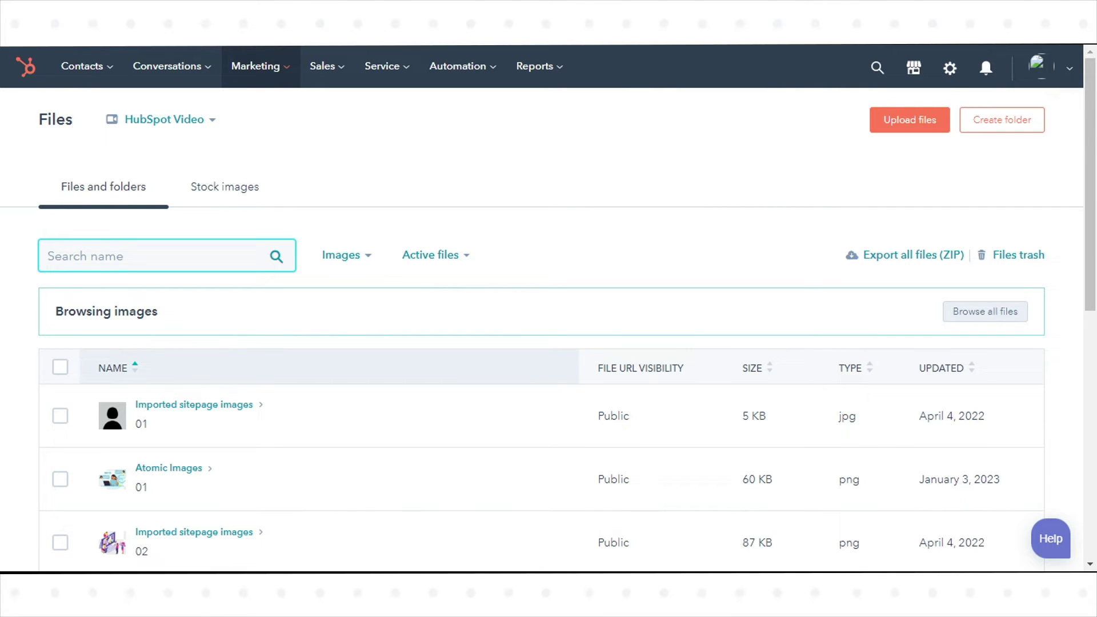
# - Clear the 'ato' search, reset the type filter to All types, then set it back to Images
pyautogui.write('a')
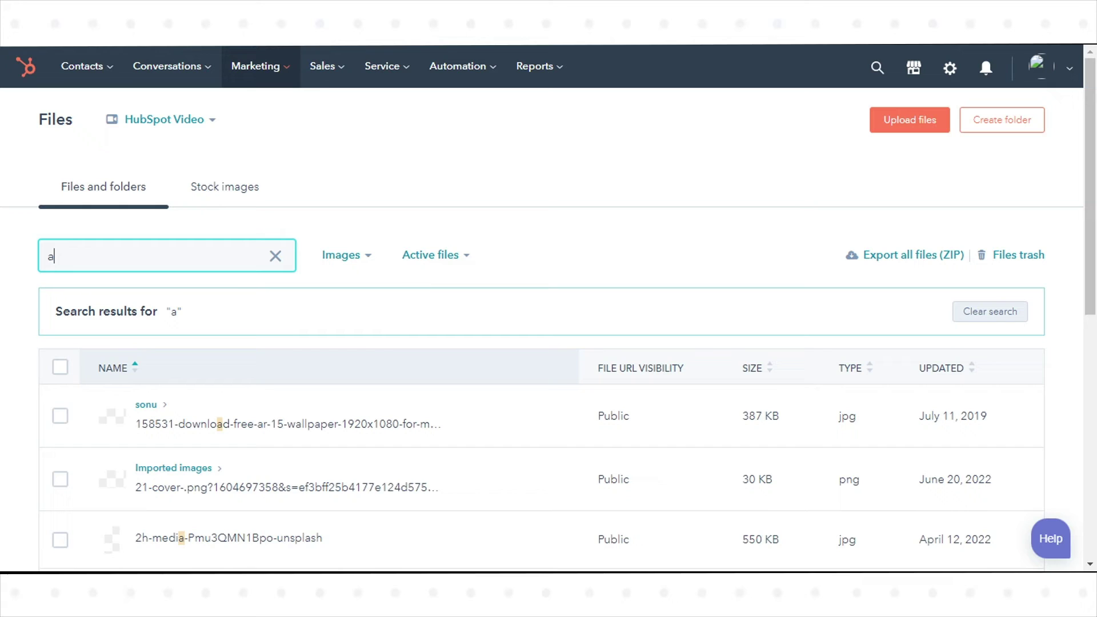
pyautogui.write('tomic')
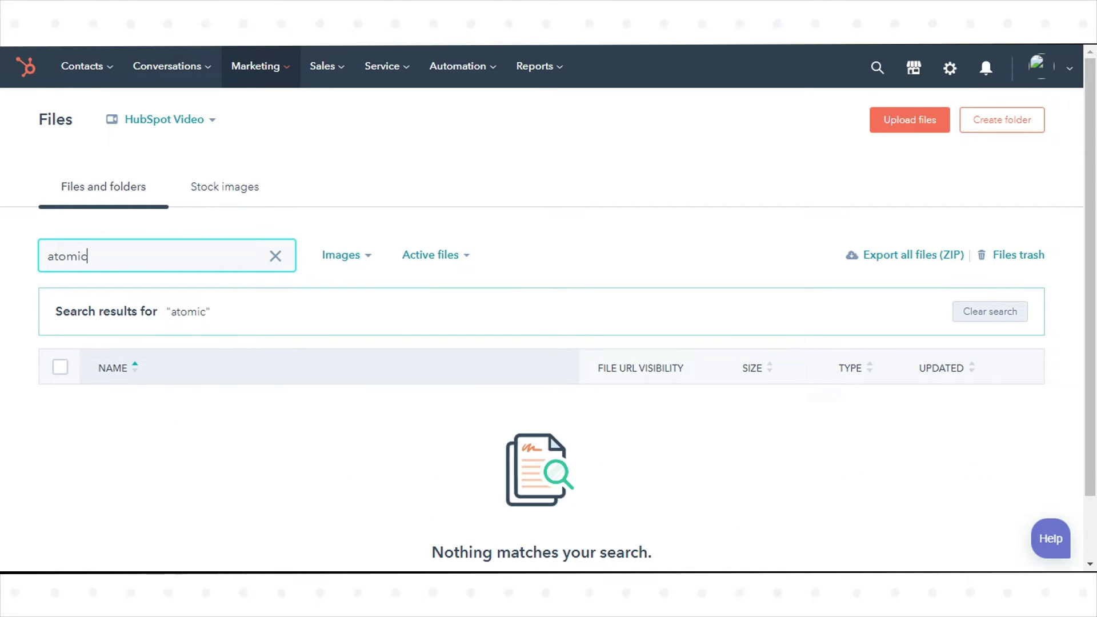
pyautogui.press('BackSpace')
pyautogui.press('BackSpace')
pyautogui.click(345, 262)
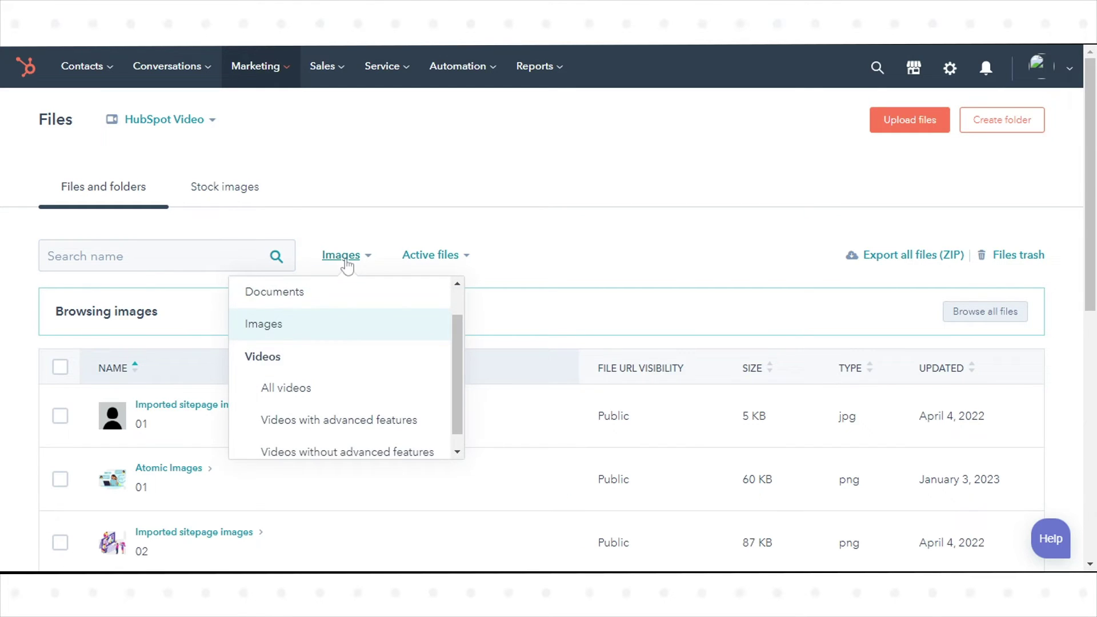
pyautogui.moveTo(461, 356); pyautogui.dragTo(452, 298)
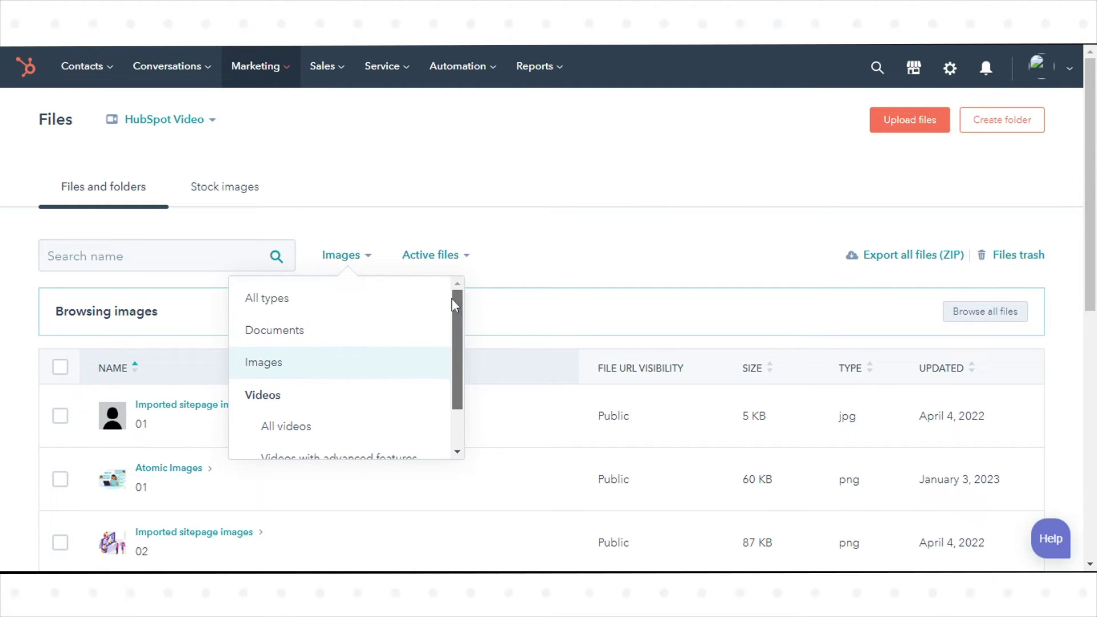
pyautogui.click(385, 307)
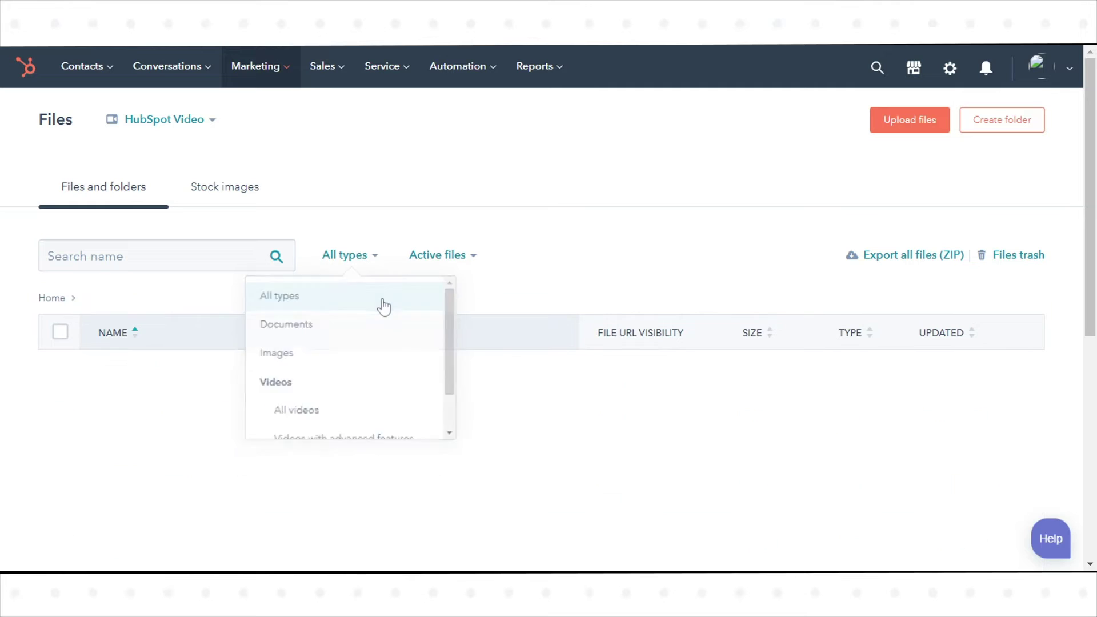
pyautogui.click(362, 273)
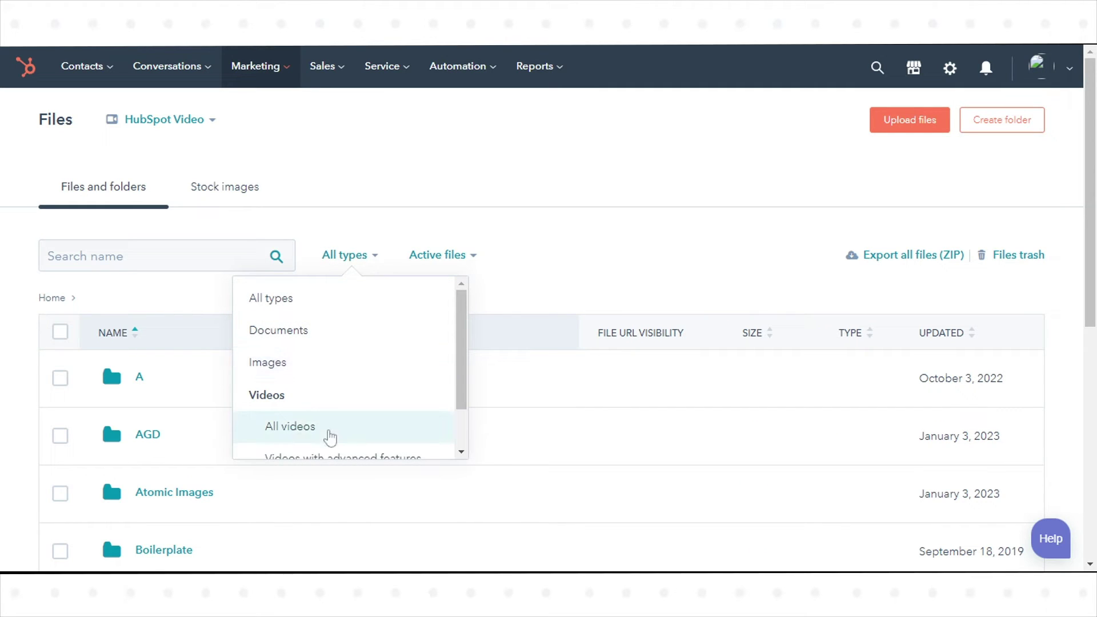
pyautogui.click(560, 255)
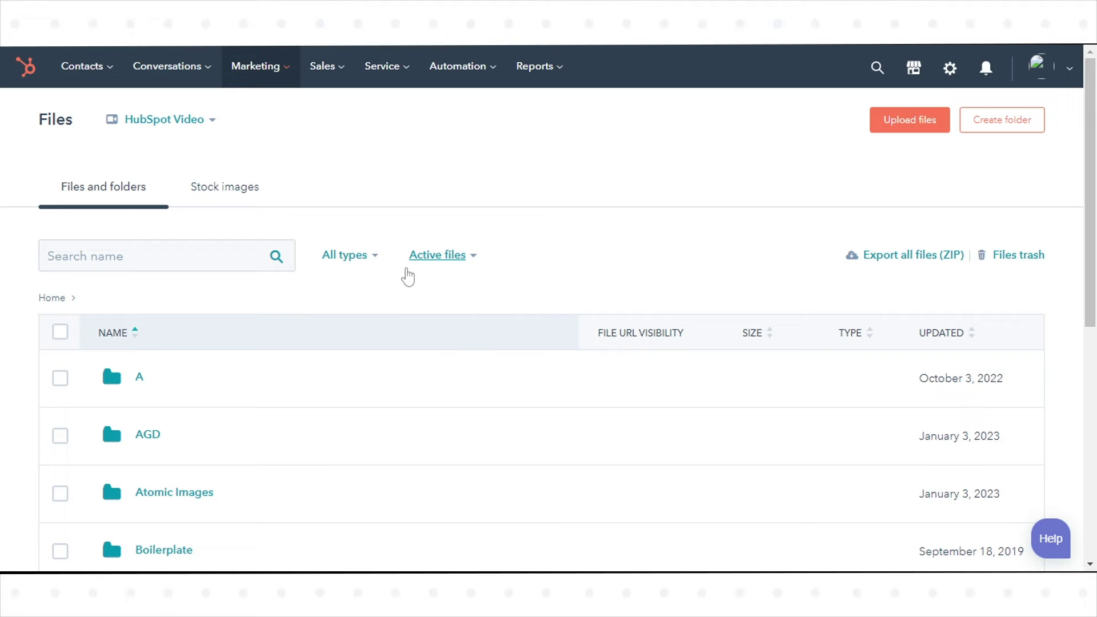
pyautogui.click(353, 262)
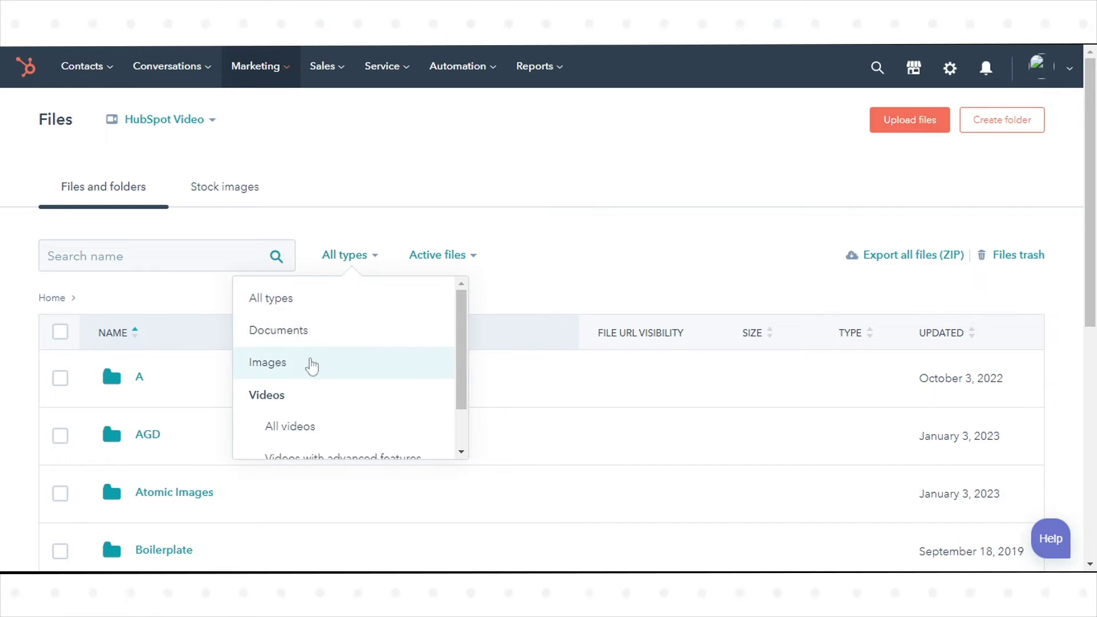
pyautogui.click(311, 363)
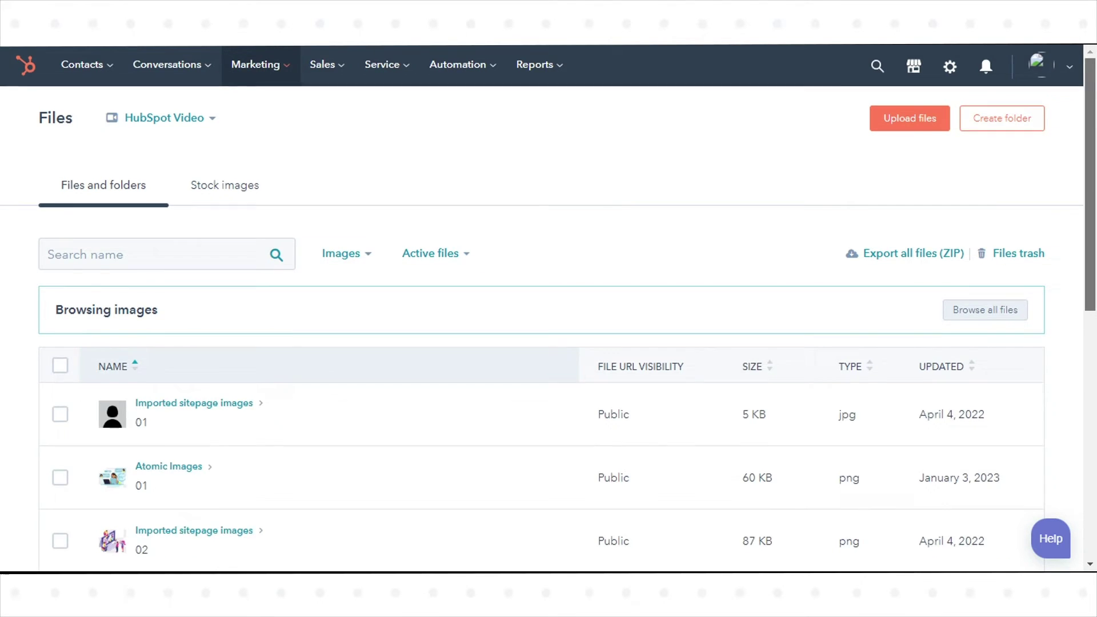
# - Change the Atomic Images file name from 01 to 07 and confirm the rename
pyautogui.scroll(-4, 1088, 289)
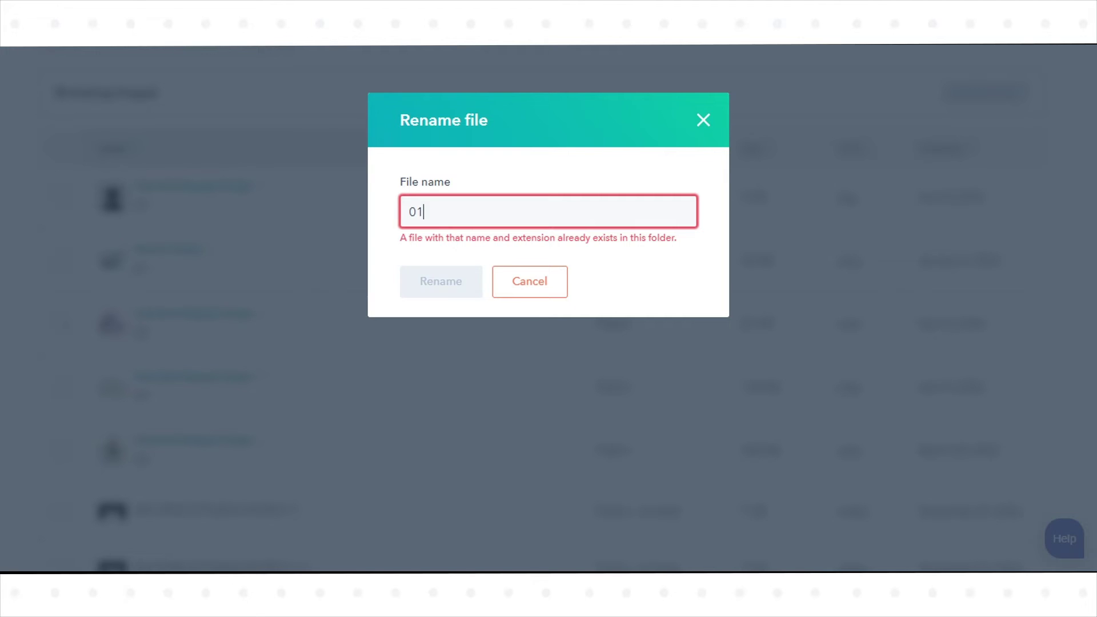
pyautogui.press('BackSpace')
pyautogui.write('2')
pyautogui.press('BackSpace')
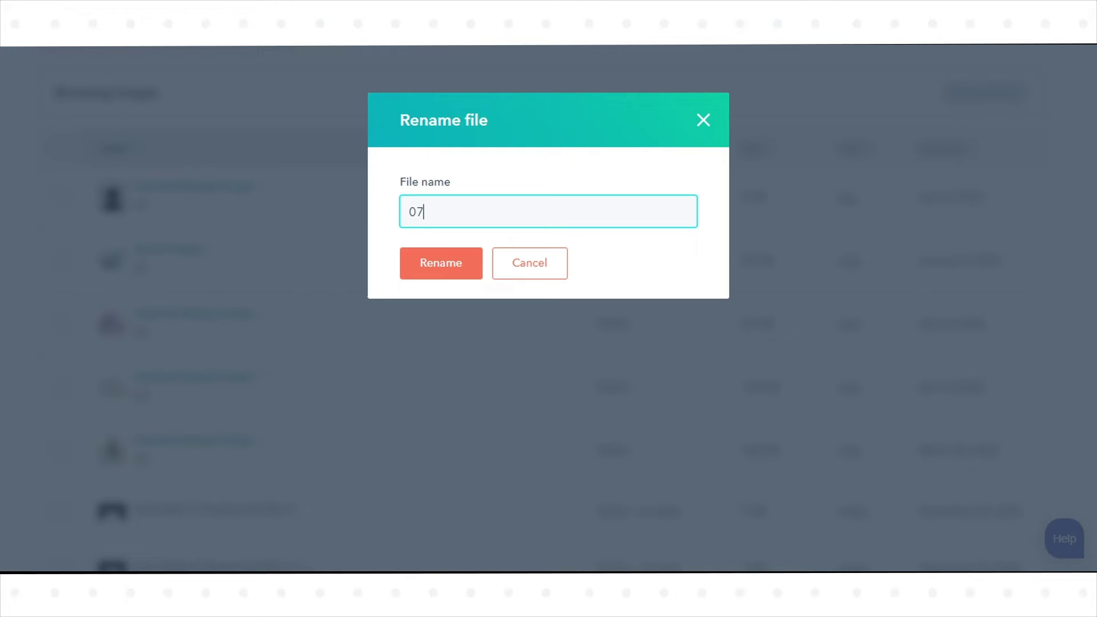
pyautogui.click(444, 271)
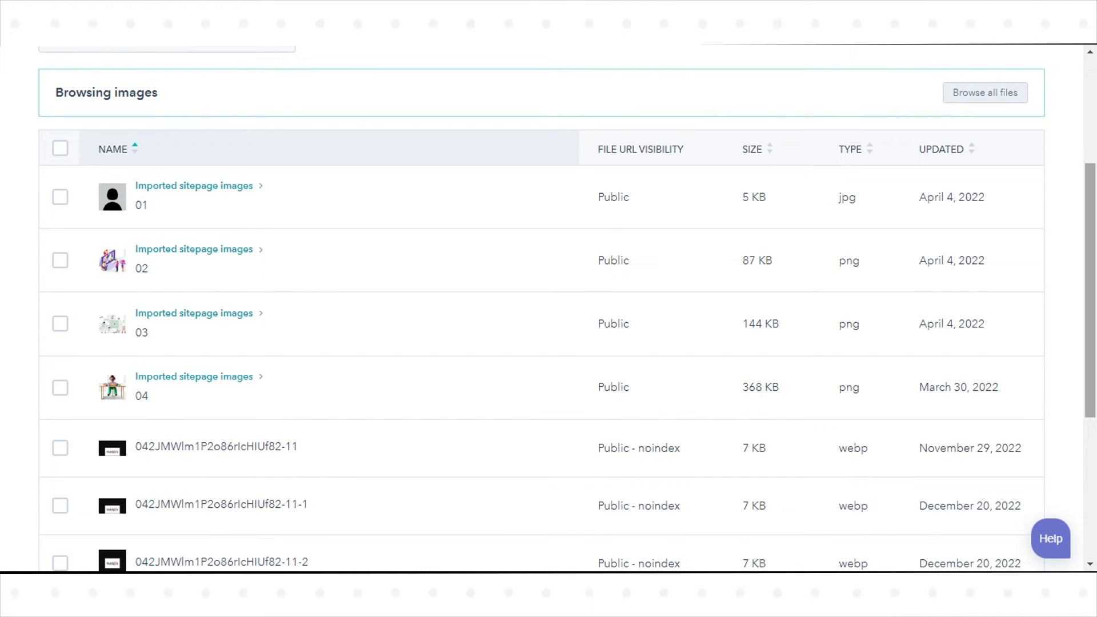
pyautogui.scroll(1, 475, 286)
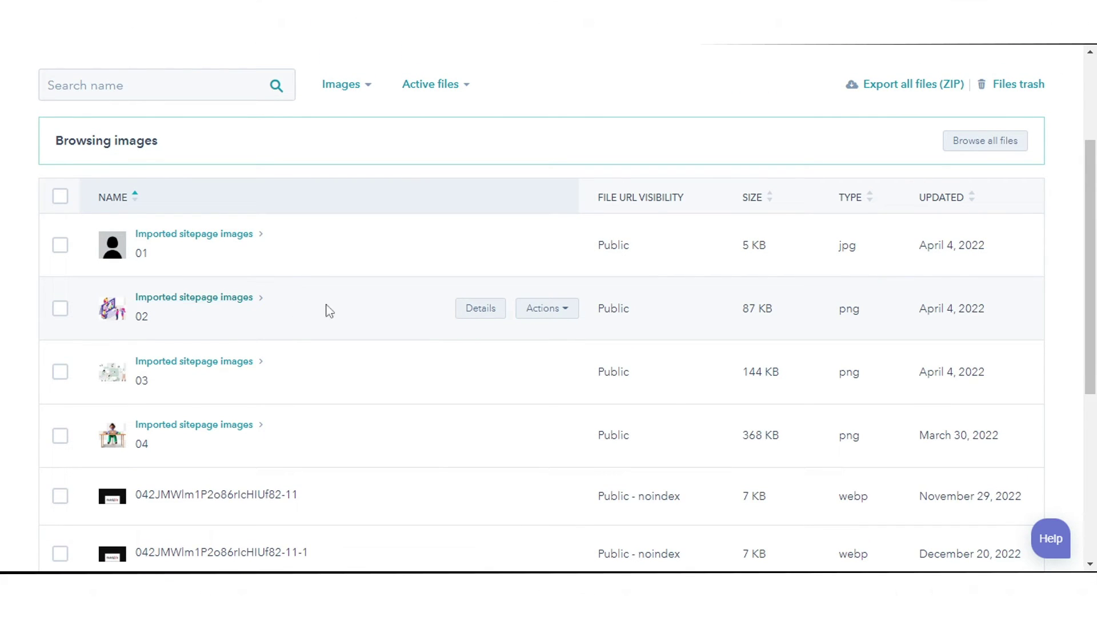
pyautogui.click(473, 314)
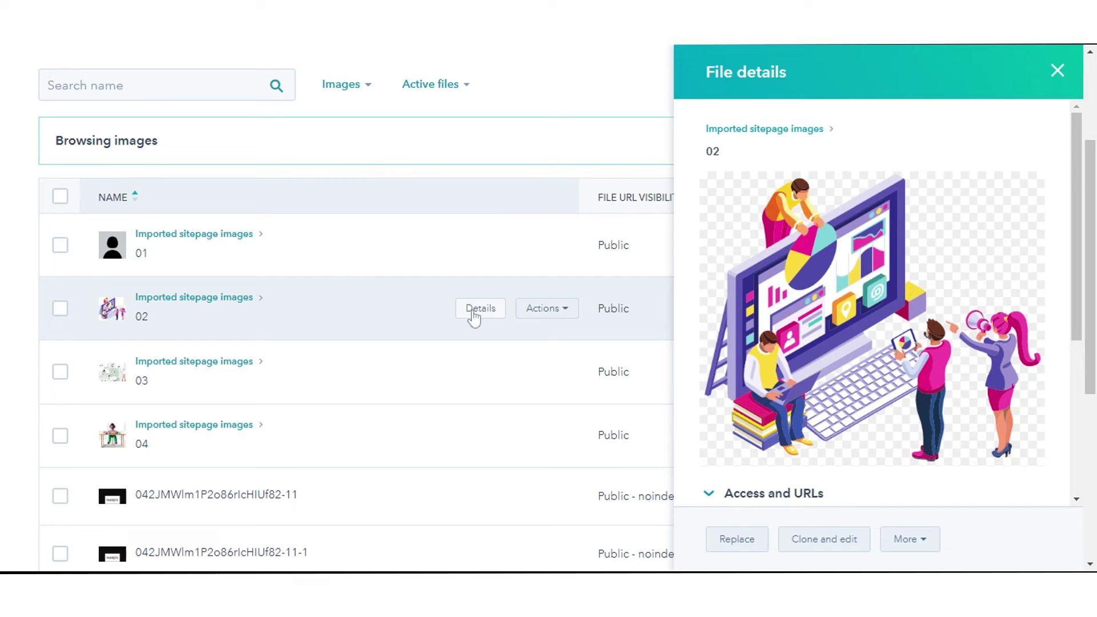
pyautogui.moveTo(1078, 245); pyautogui.dragTo(1074, 385)
pyautogui.click(757, 303)
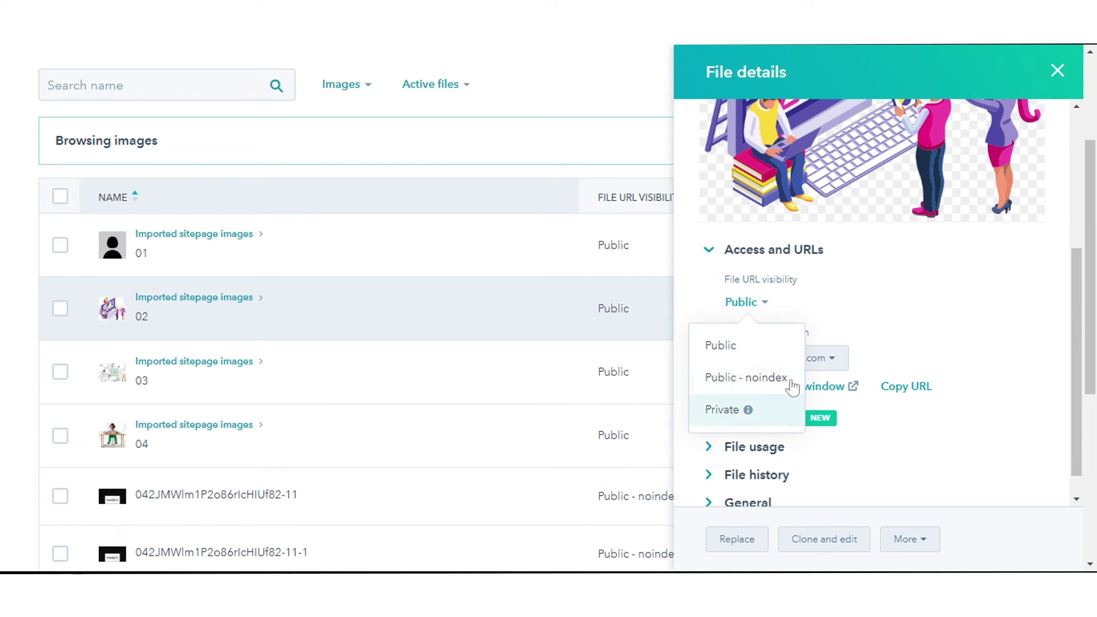
pyautogui.click(945, 323)
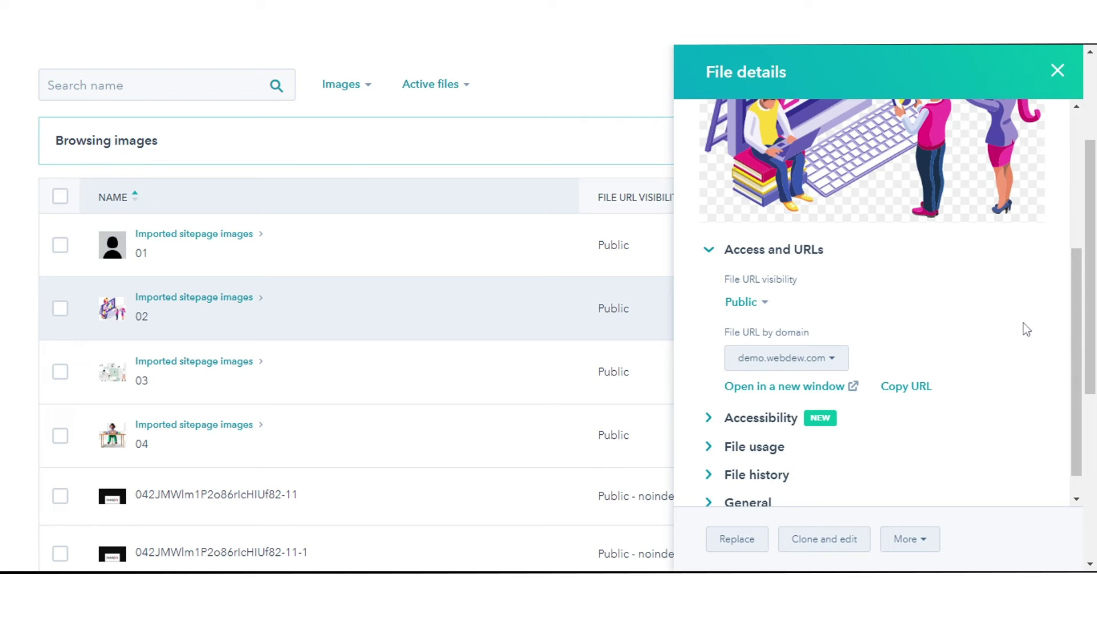
pyautogui.scroll(-1, 1073, 355)
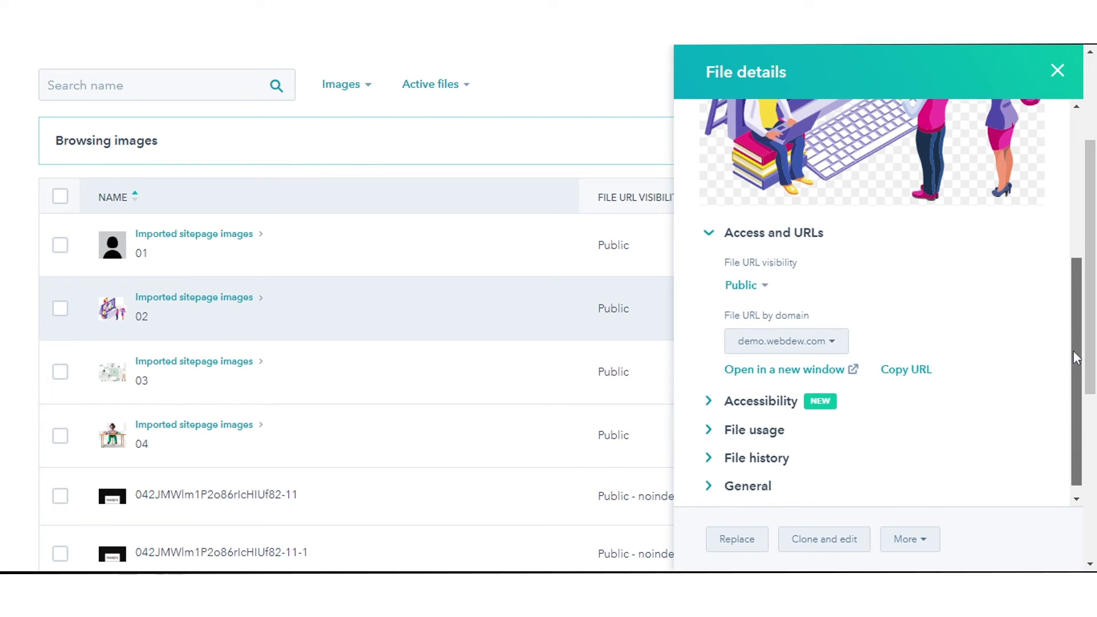
pyautogui.click(811, 342)
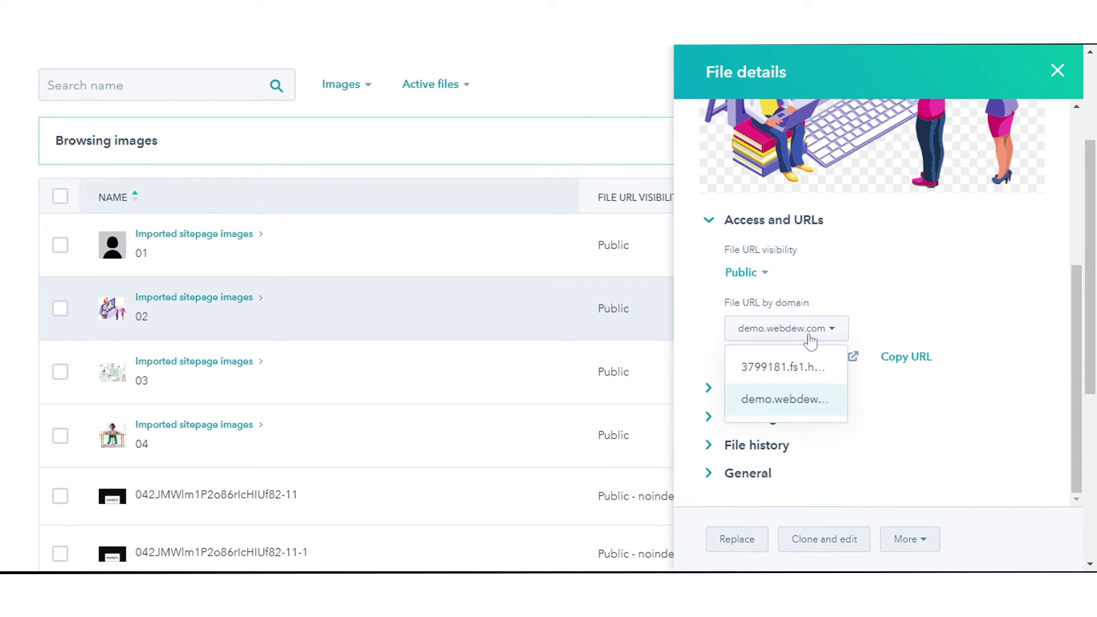
pyautogui.click(796, 369)
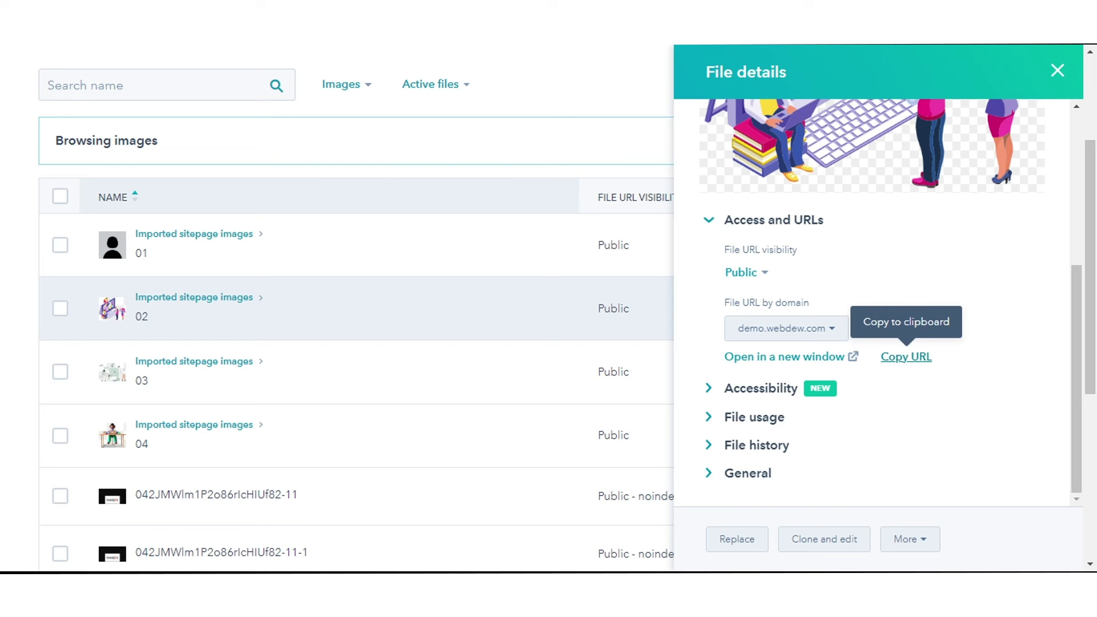
# - Select Imported sitepage images 02 and 03 for trashing, then answer No to cancel
pyautogui.click(1057, 72)
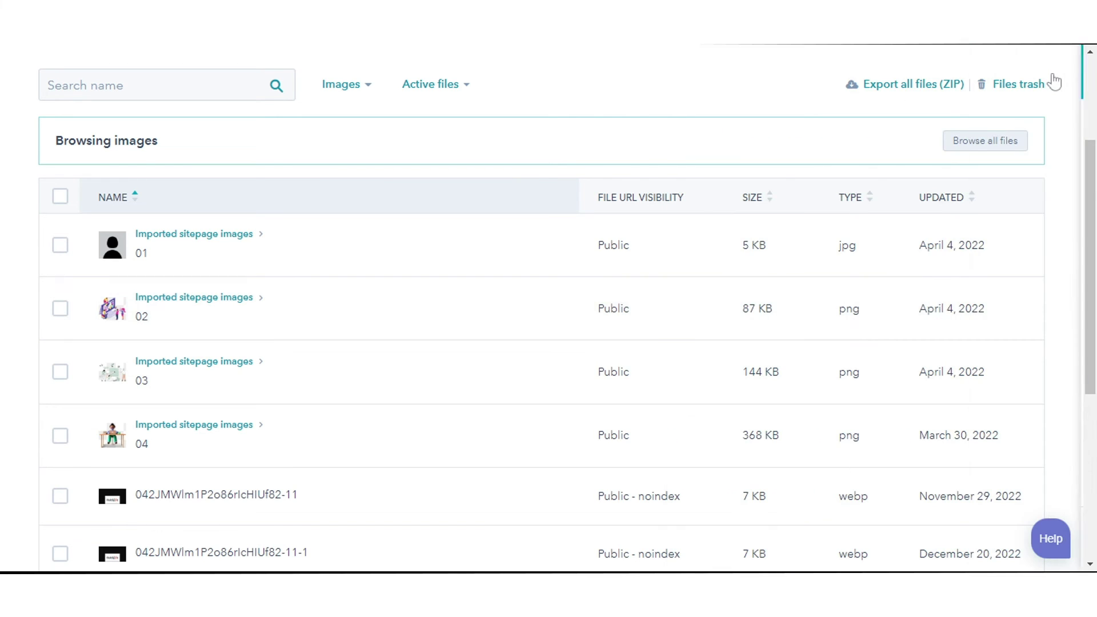
pyautogui.click(60, 309)
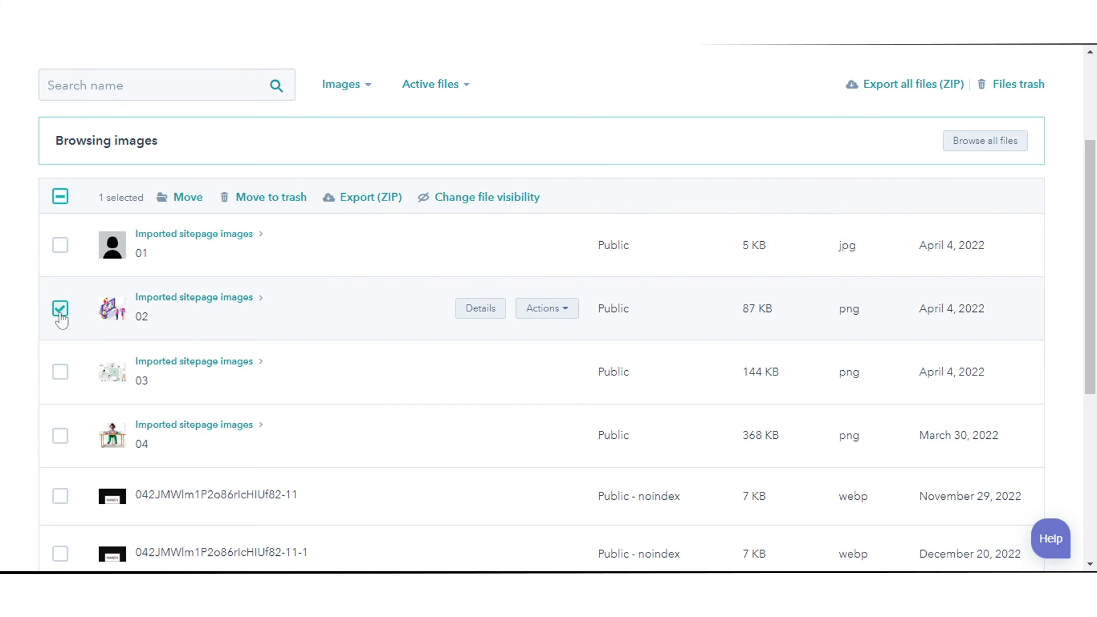
pyautogui.click(60, 372)
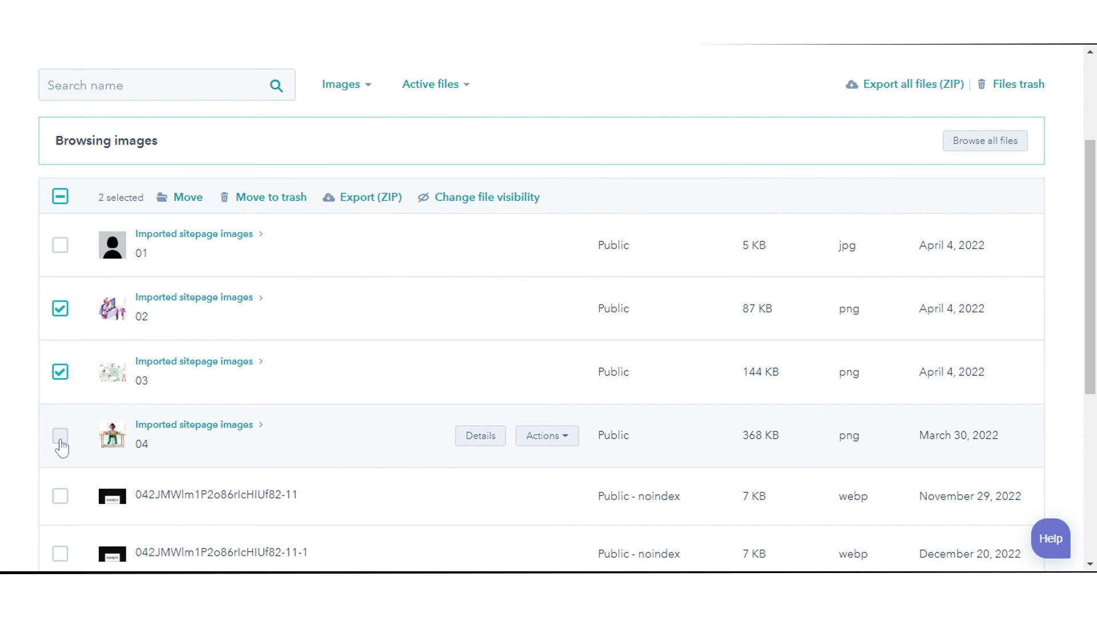
pyautogui.click(261, 210)
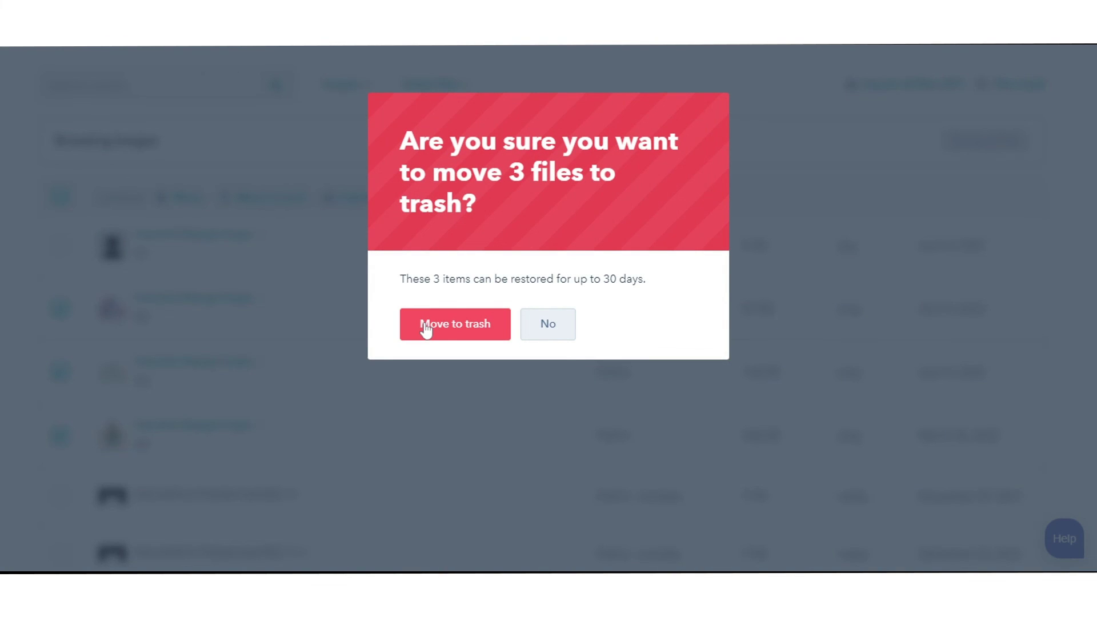
pyautogui.click(544, 326)
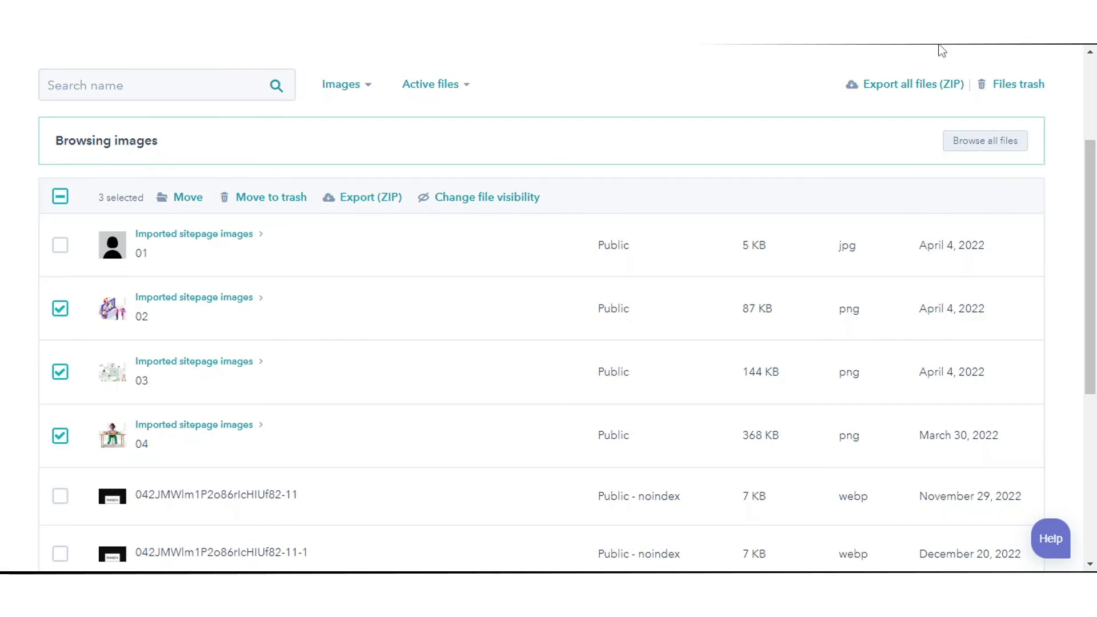